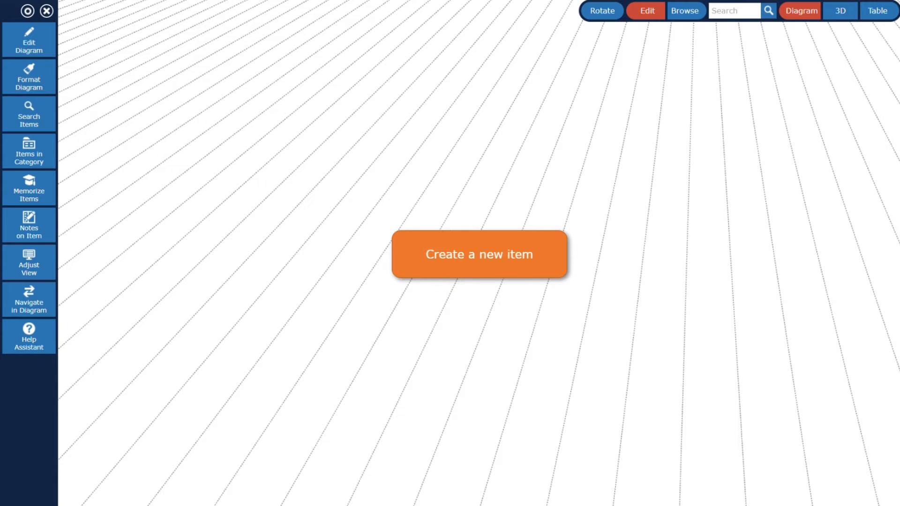
# Insert the copied ToDo-List outline with its statuses, employees and tasks into the empty diagram as outlined text
pyautogui.click(29, 40)
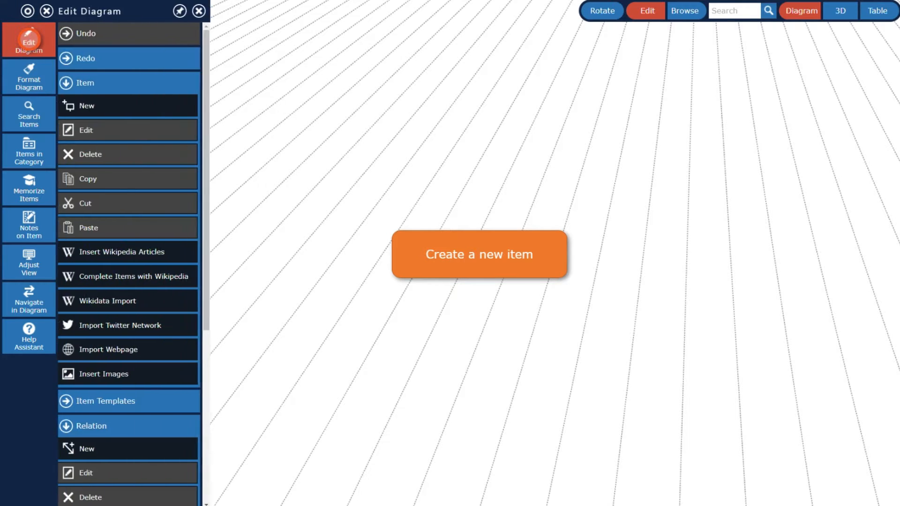
pyautogui.scroll(-6, 70, 193)
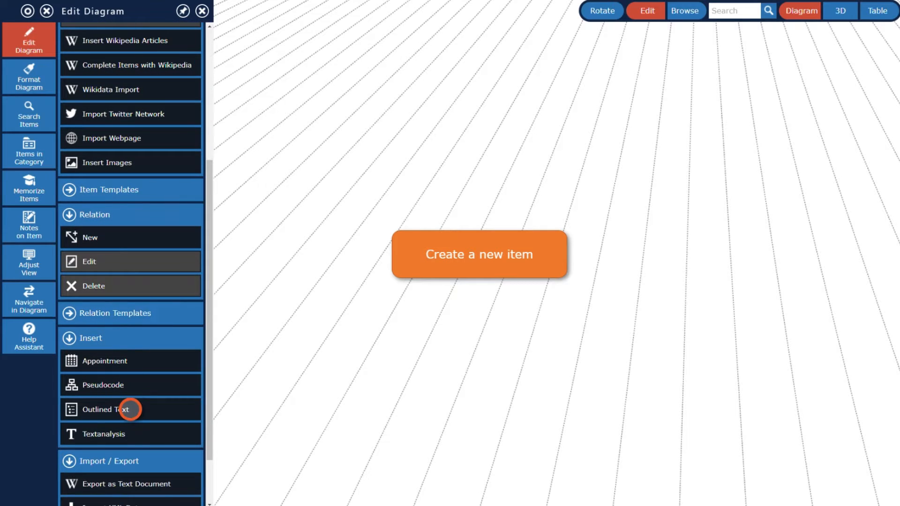
pyautogui.click(130, 408)
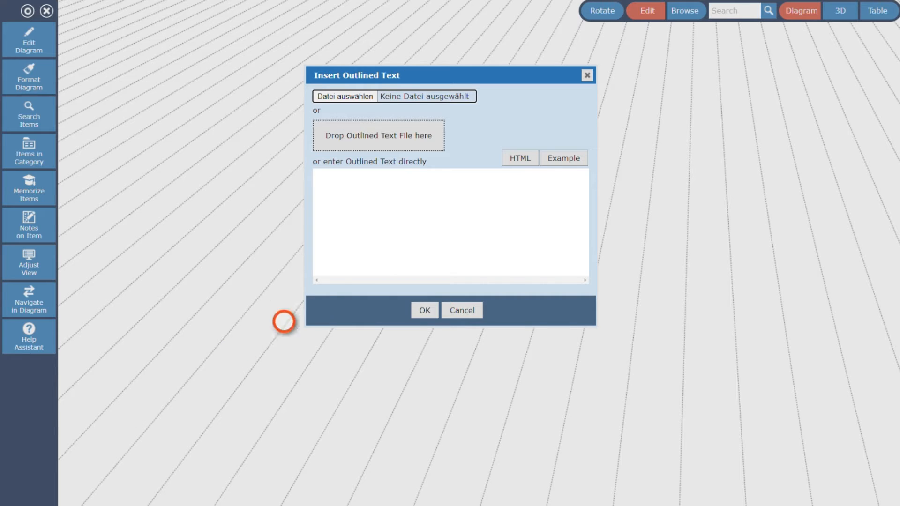
pyautogui.click(450, 226)
pyautogui.hotkey('ctrl', 'v')
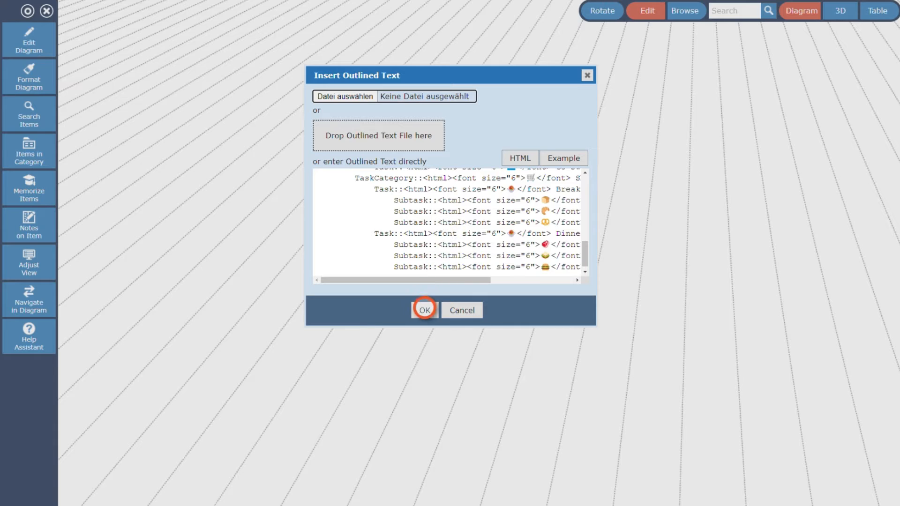
pyautogui.click(425, 310)
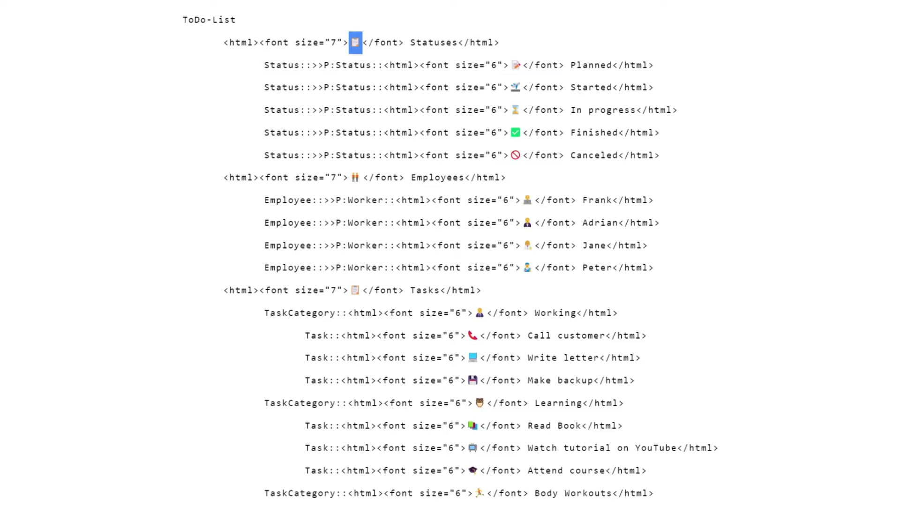
# Examine how the outline source defines the ToDo-List root, the Statuses heading and the individual status entries
pyautogui.doubleClick(209, 20)
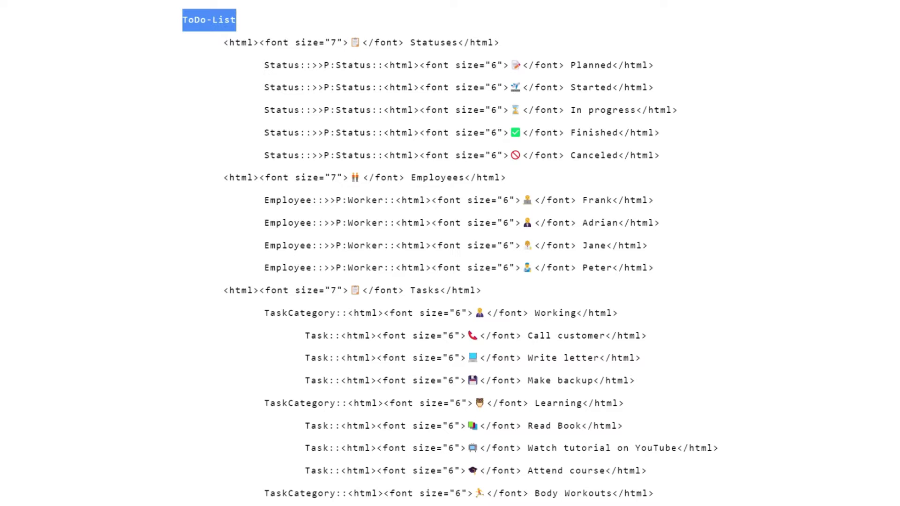
pyautogui.tripleClick(362, 43)
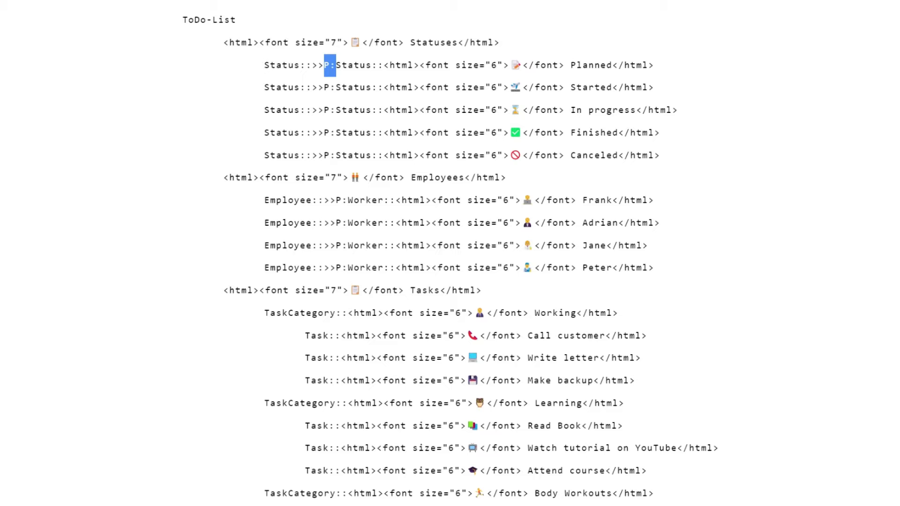
pyautogui.doubleClick(591, 66)
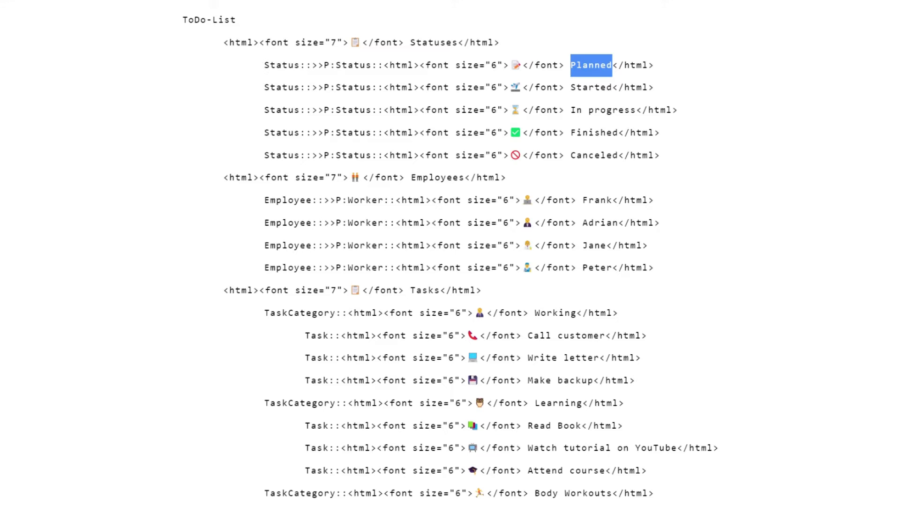
pyautogui.doubleClick(591, 88)
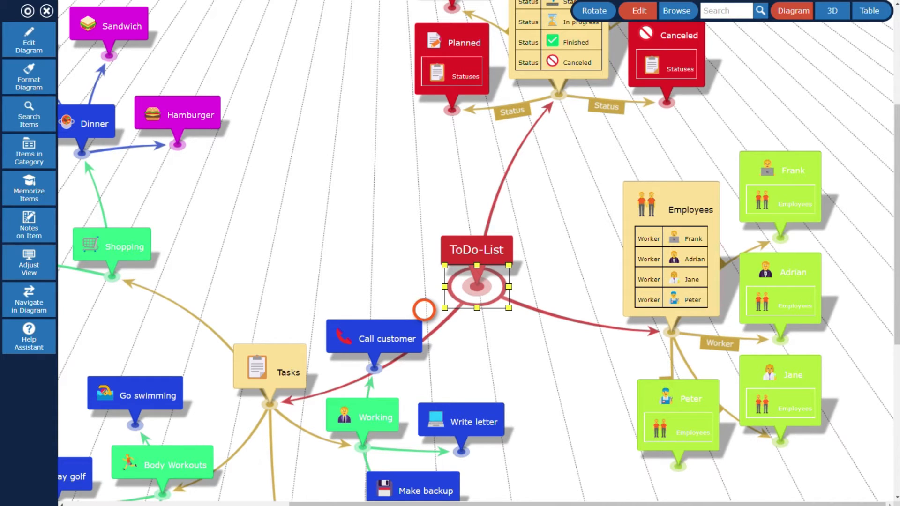
# Turn off table display in both directions for the Worker relation between Employees and the first listed employee
pyautogui.click(713, 267)
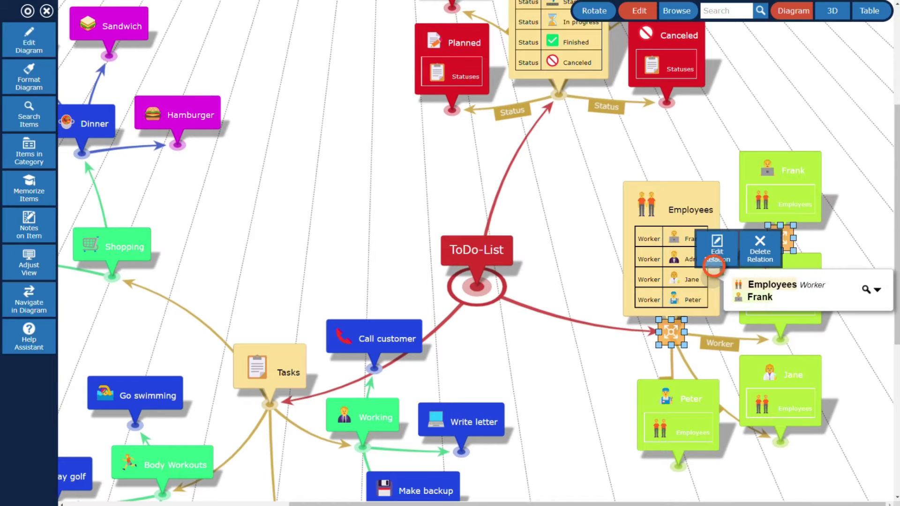
pyautogui.click(716, 252)
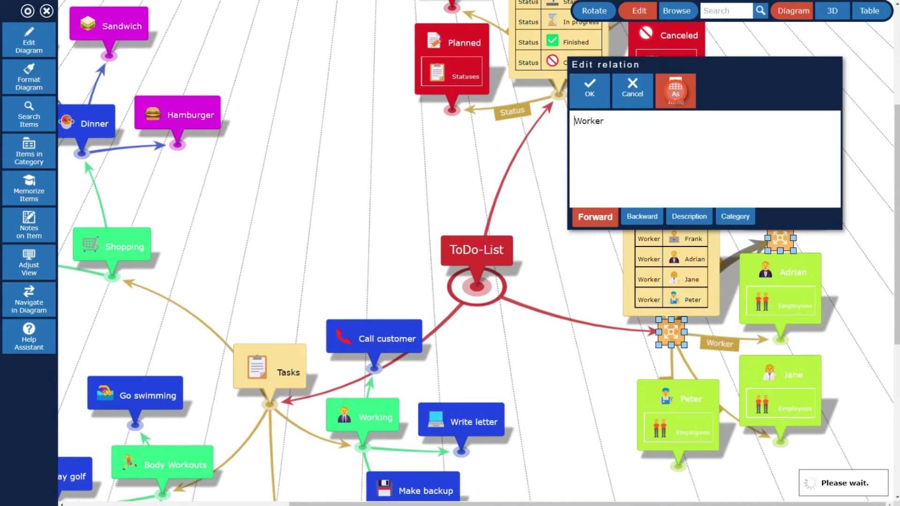
pyautogui.click(641, 216)
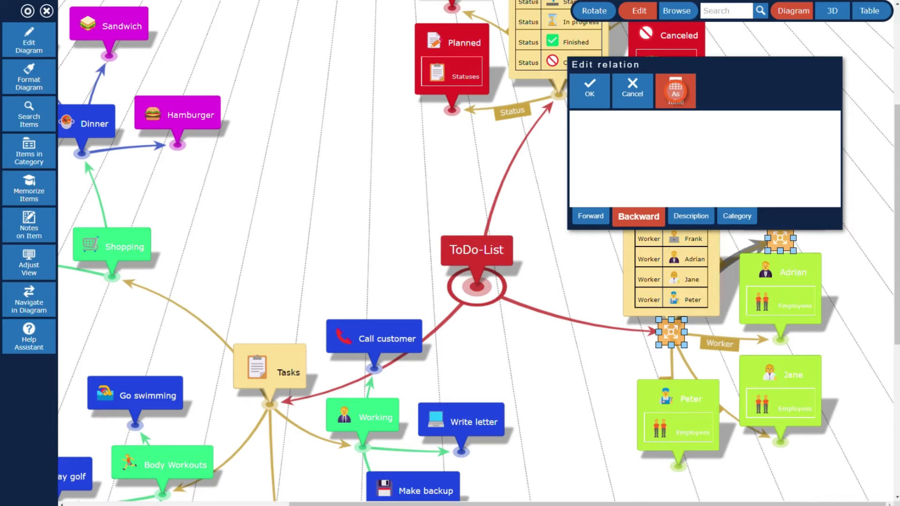
pyautogui.click(589, 93)
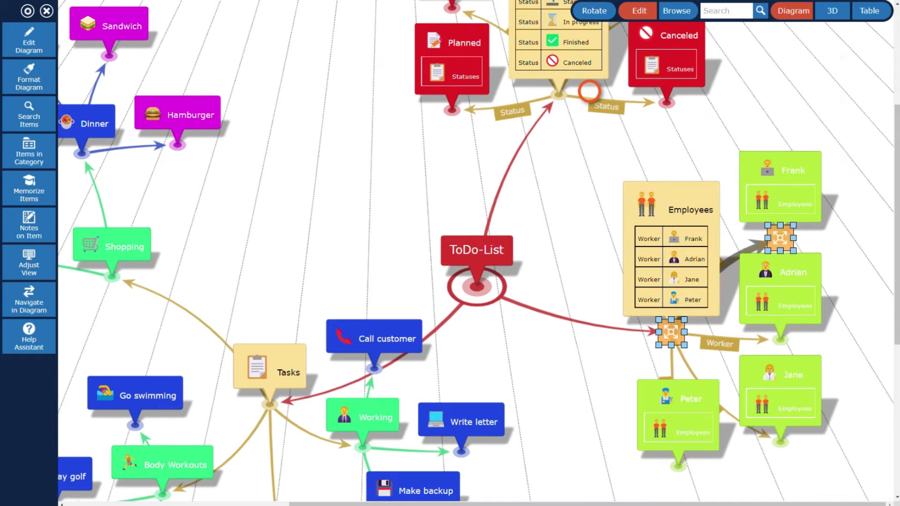
# Turn off forward and backward table display for the Worker relation between Employees and the second employee
pyautogui.click(720, 337)
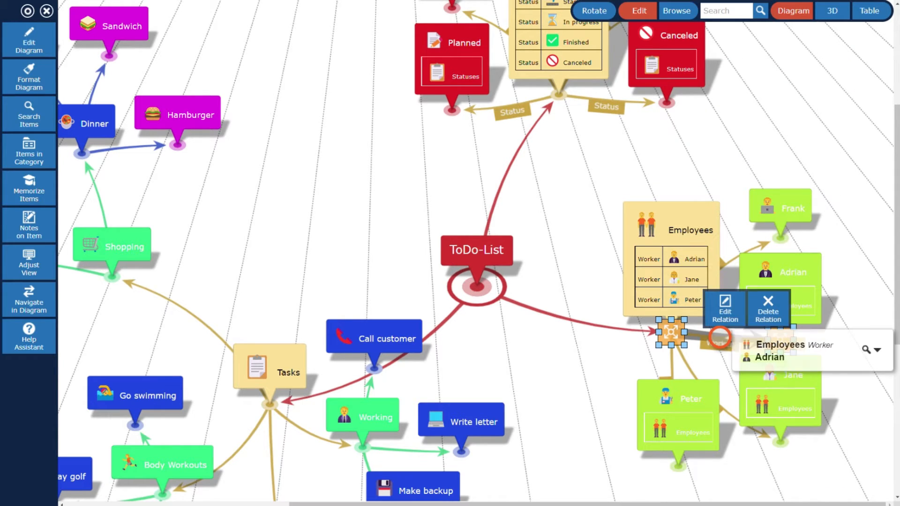
pyautogui.click(726, 308)
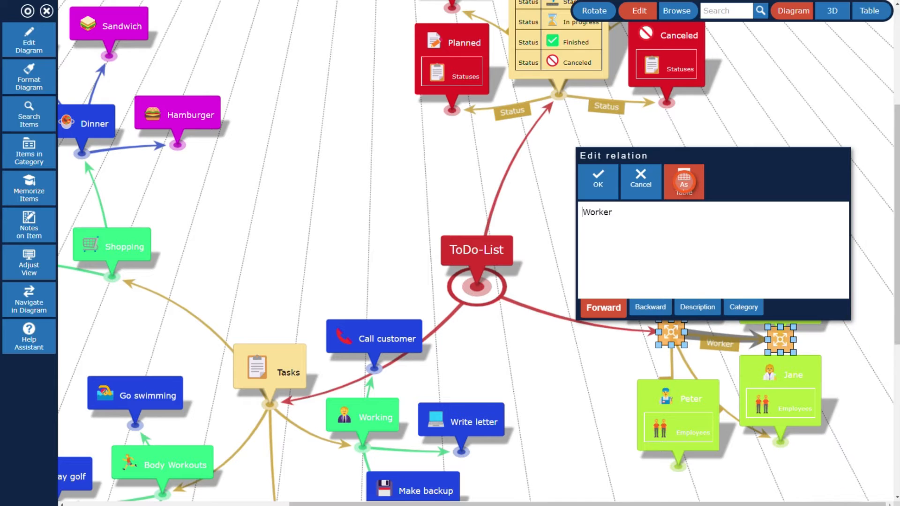
pyautogui.click(650, 308)
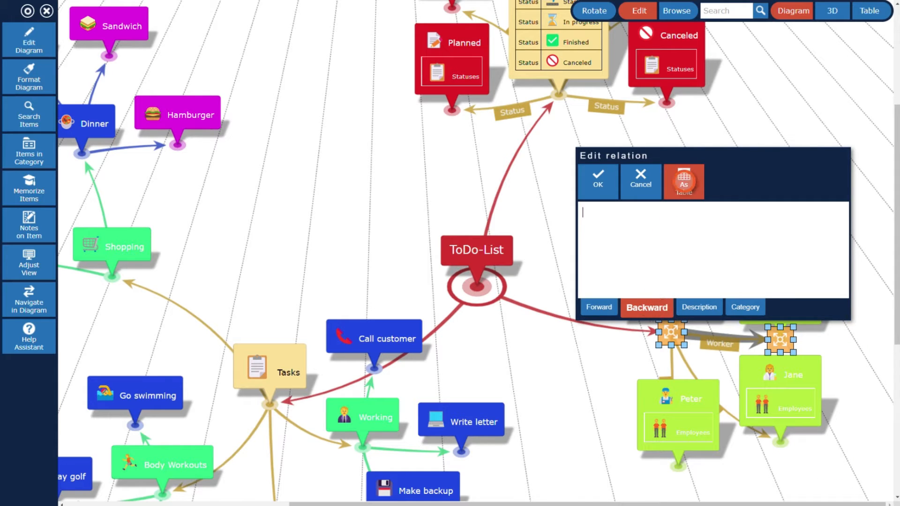
pyautogui.click(598, 182)
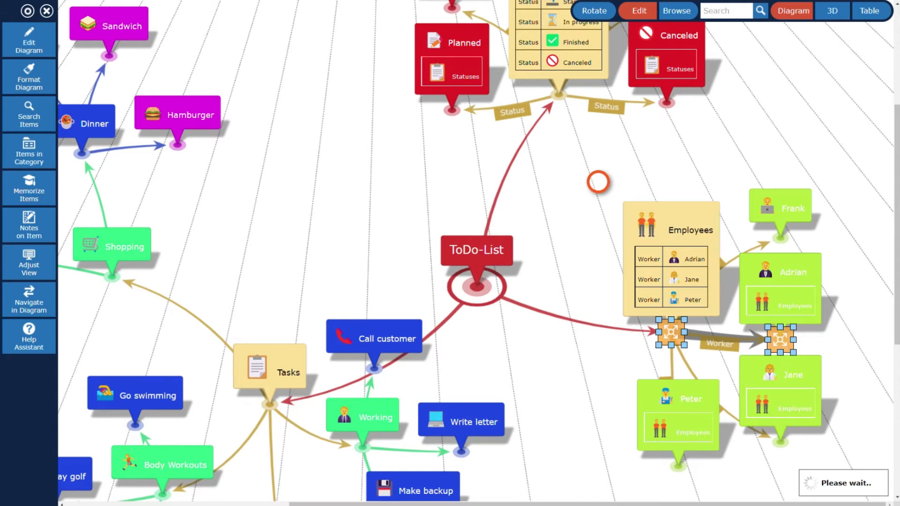
# Disable the table display in both directions on the Worker relation between Employees and the third employee
pyautogui.click(707, 387)
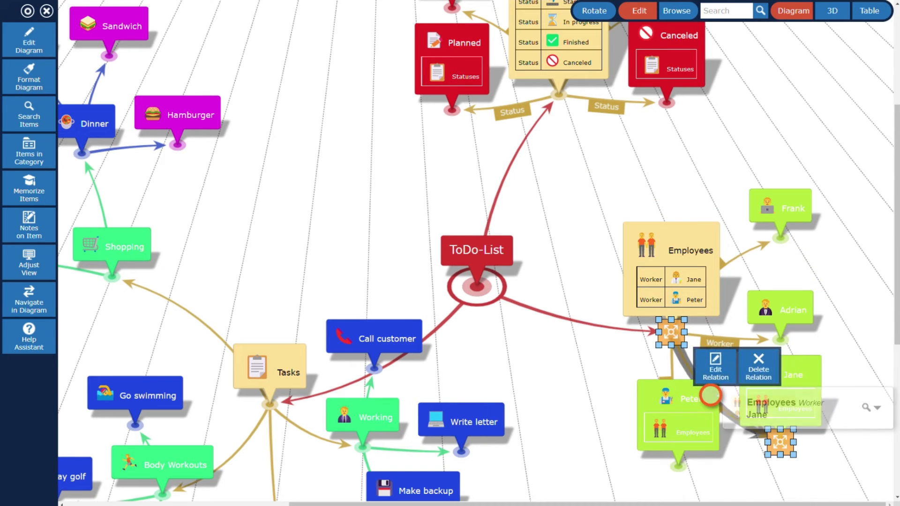
pyautogui.click(716, 367)
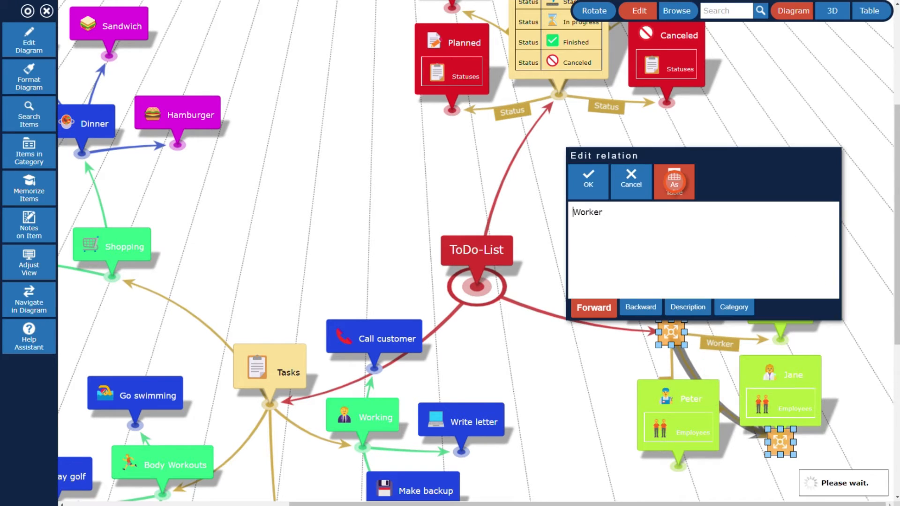
pyautogui.click(638, 307)
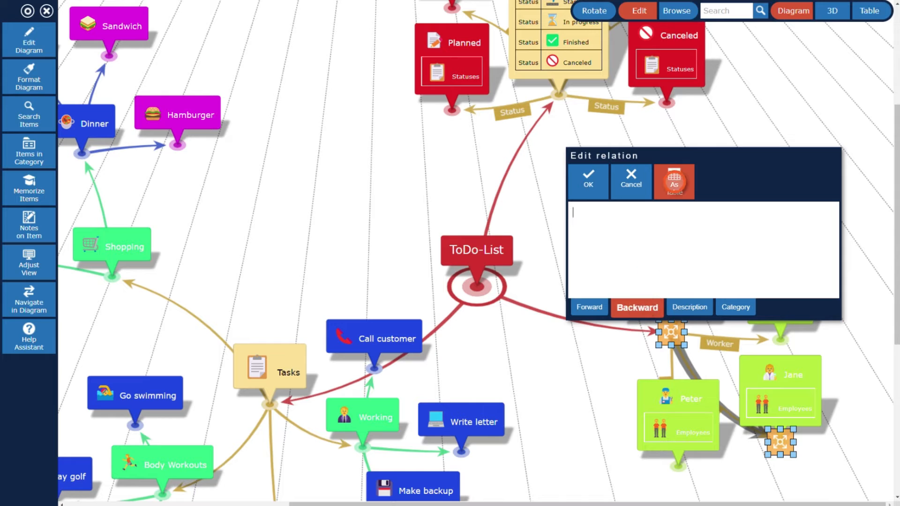
pyautogui.click(588, 180)
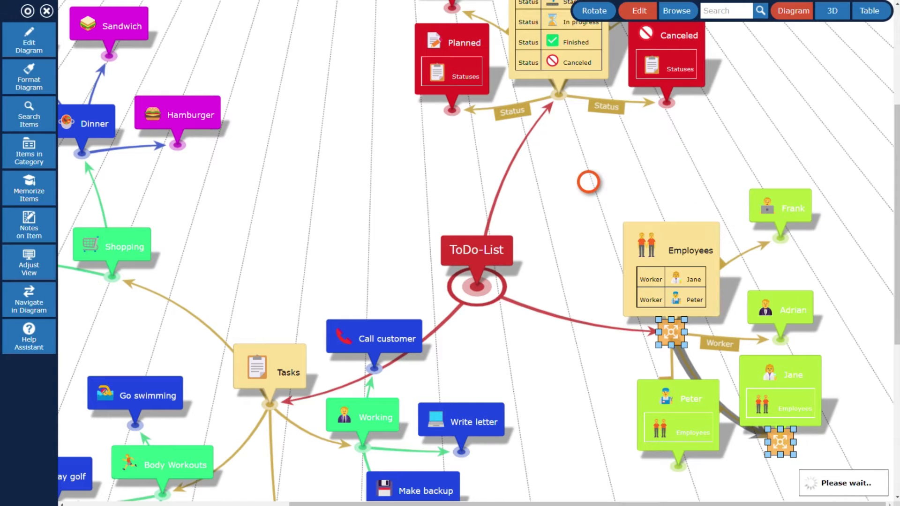
# Disable forward and backward table display on the Worker relation between Employees and the fourth employee
pyautogui.click(679, 393)
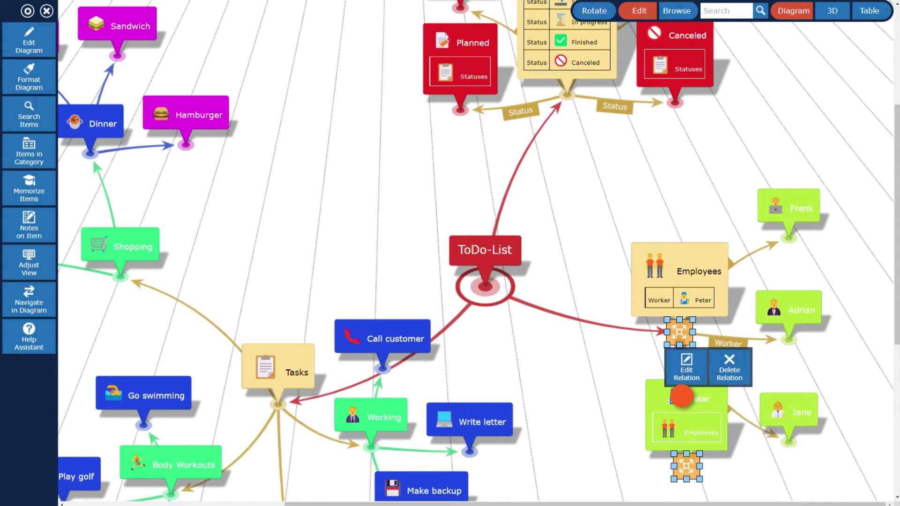
pyautogui.click(686, 369)
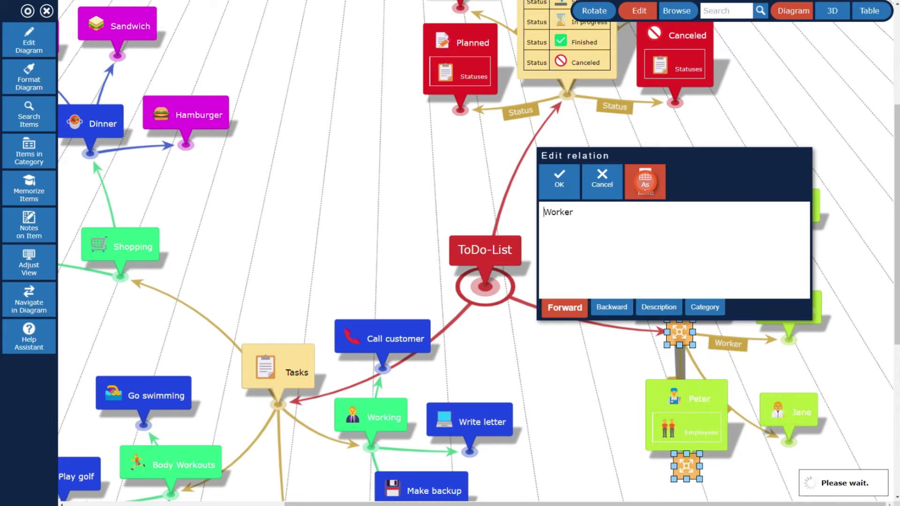
pyautogui.click(612, 305)
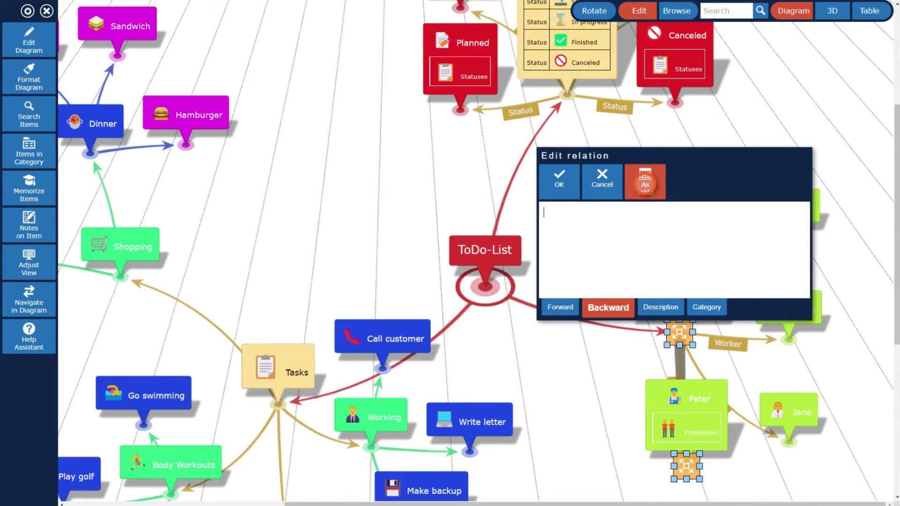
pyautogui.click(559, 181)
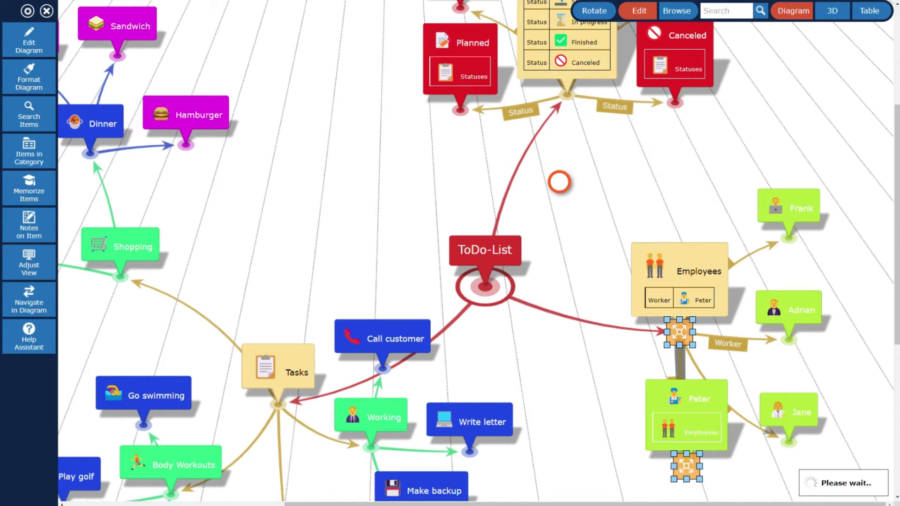
# Turn off table display in both directions for the Status relation between Statuses and Planned
pyautogui.click(519, 105)
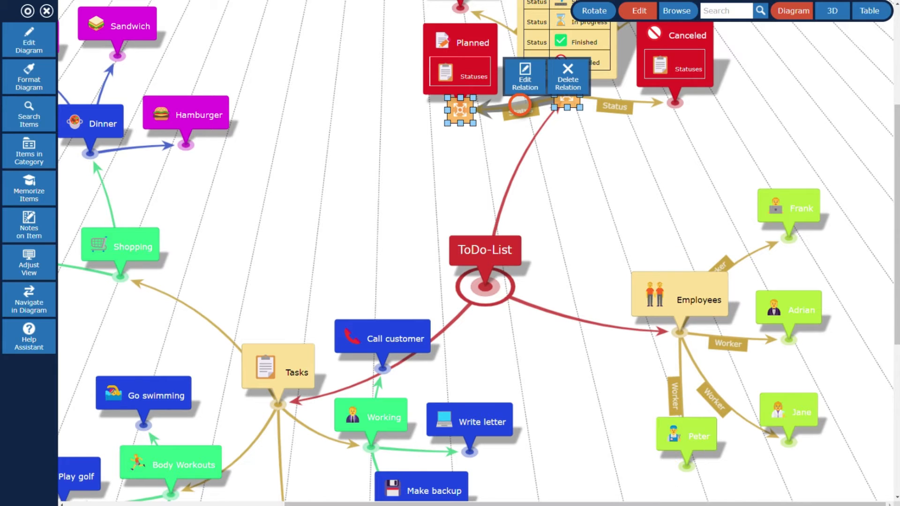
pyautogui.click(525, 76)
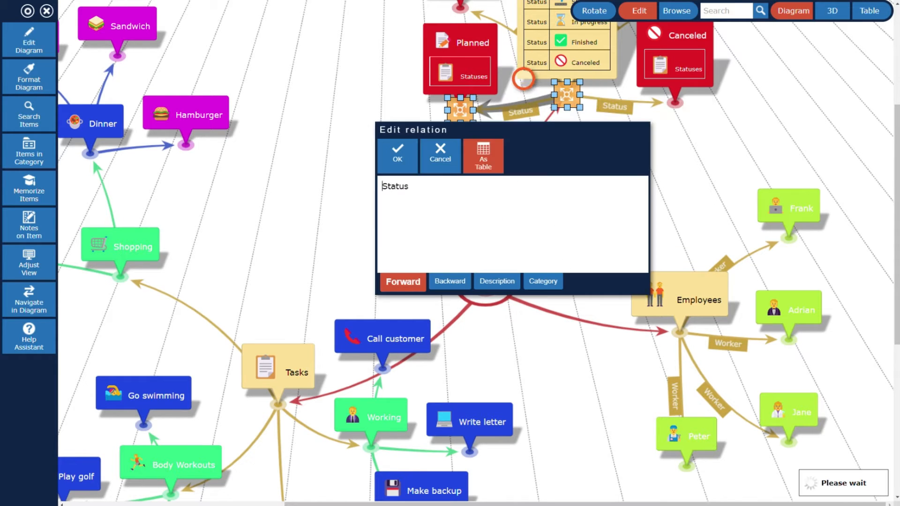
pyautogui.click(451, 282)
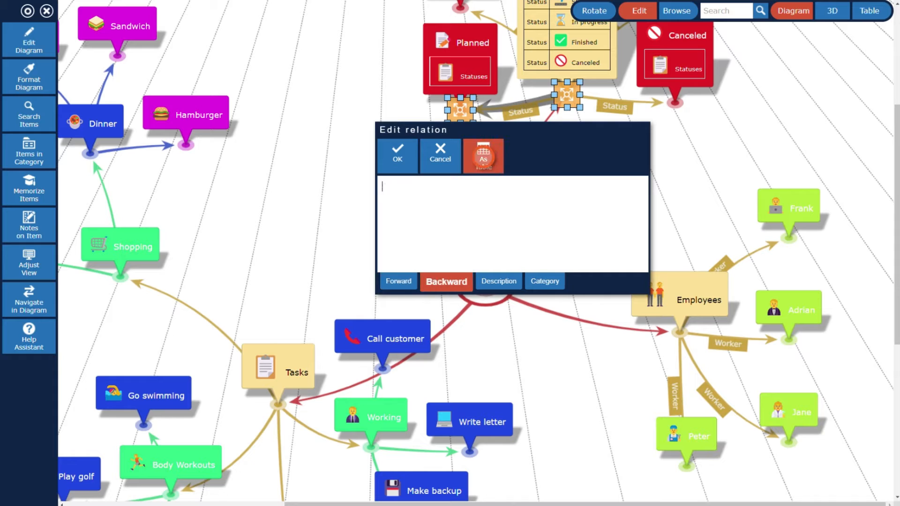
pyautogui.click(398, 154)
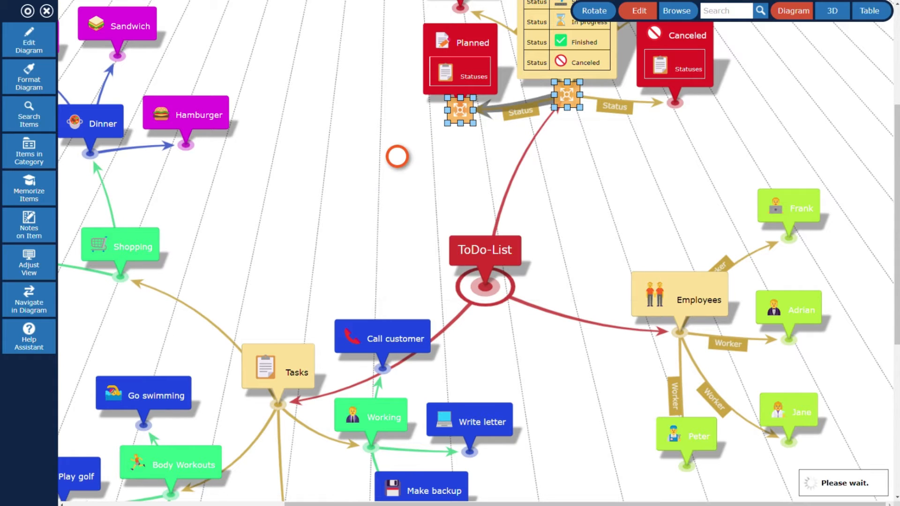
# Turn off table display in both directions for the Status relation between Statuses and Started
pyautogui.click(527, 42)
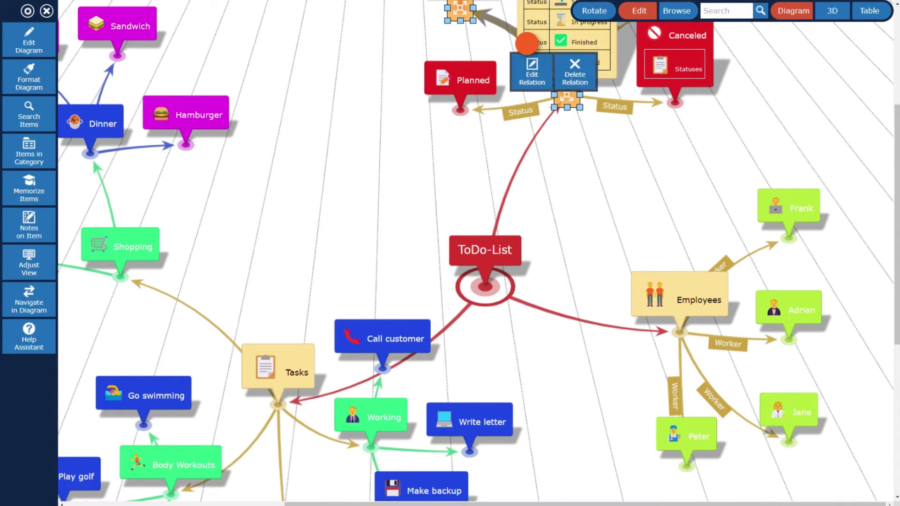
pyautogui.click(532, 73)
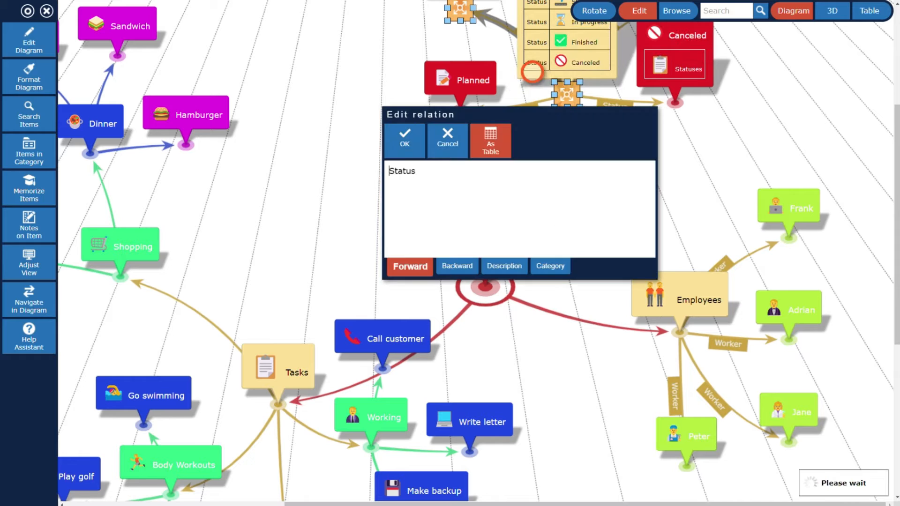
pyautogui.click(457, 265)
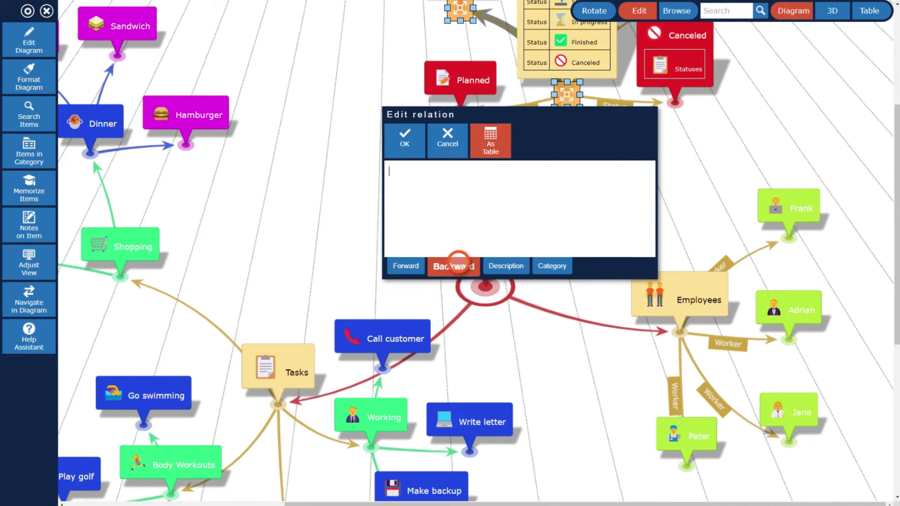
pyautogui.click(404, 141)
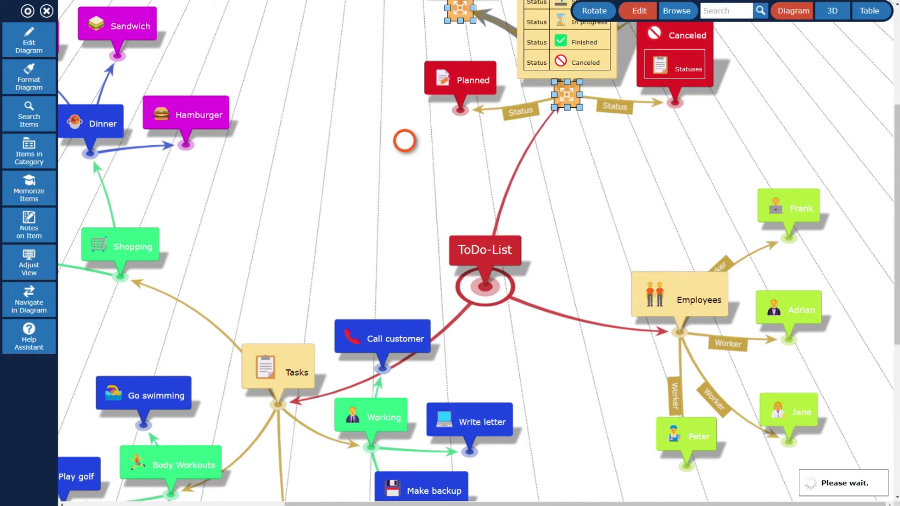
# Turn off table display in both directions for the Status relation between Statuses and In progress
pyautogui.click(563, 23)
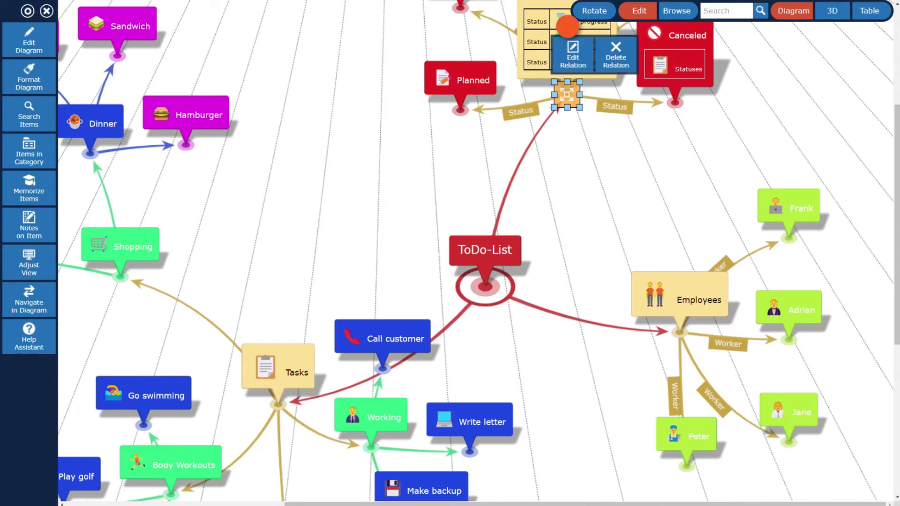
pyautogui.click(573, 55)
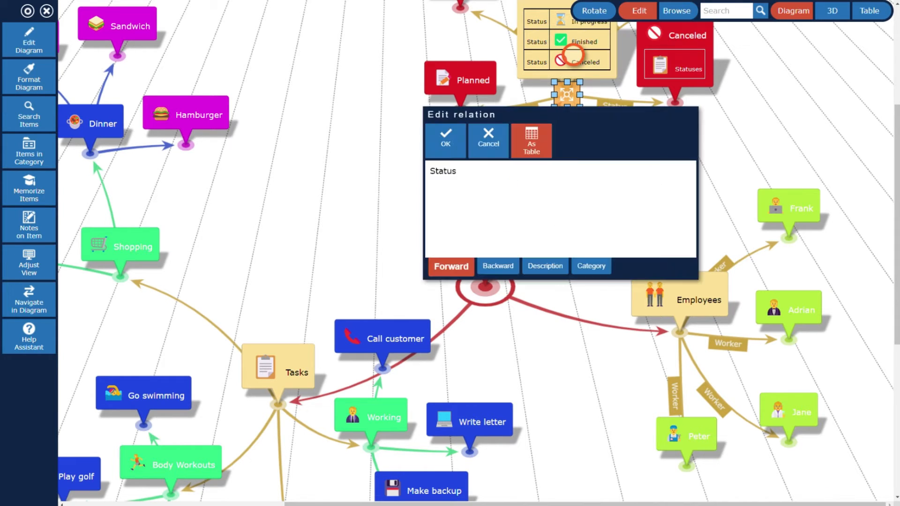
pyautogui.click(498, 265)
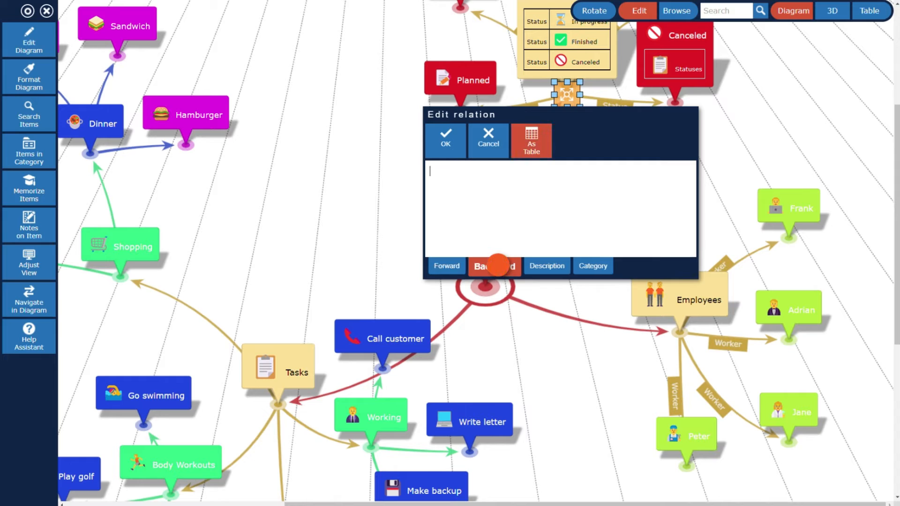
pyautogui.click(444, 141)
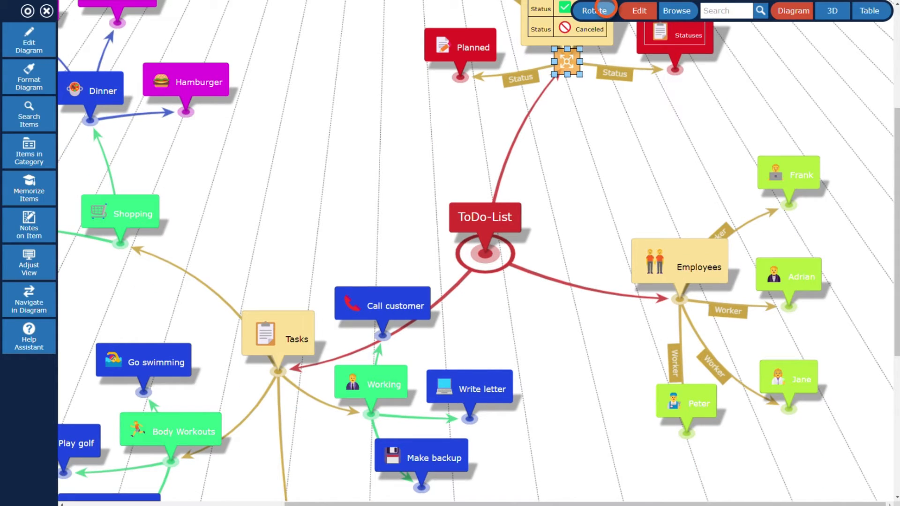
# Disable forward and backward table display on the Status relation between Statuses and Finished
pyautogui.click(605, 8)
pyautogui.click(612, 37)
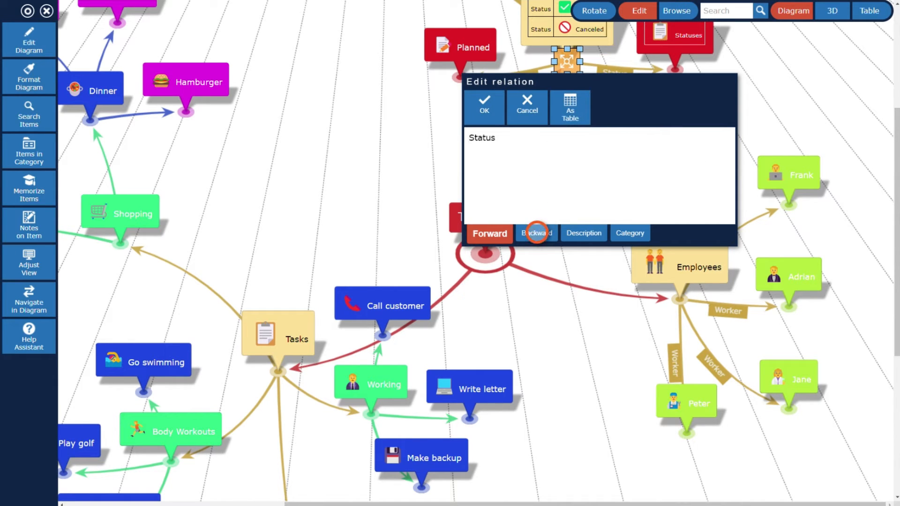
pyautogui.click(537, 231)
pyautogui.click(485, 108)
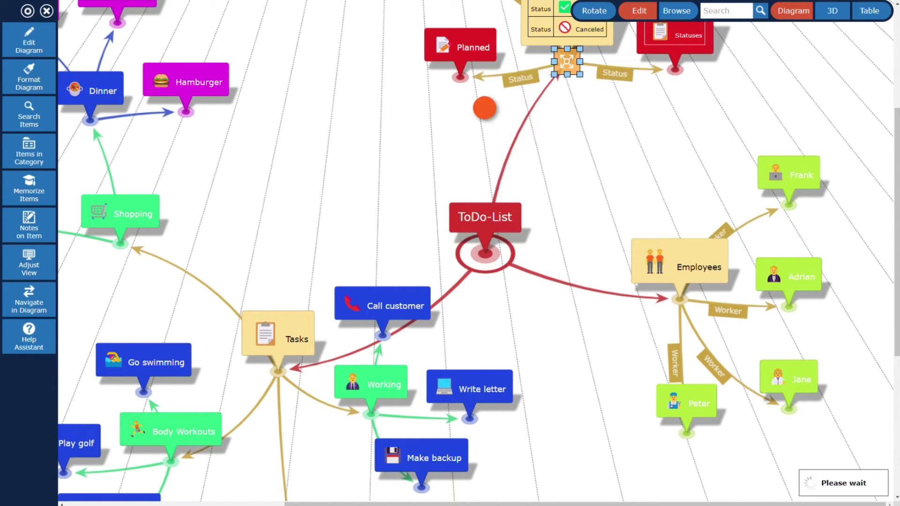
# Turn off table display in both directions for the Status relation between Statuses and Canceled
pyautogui.click(613, 67)
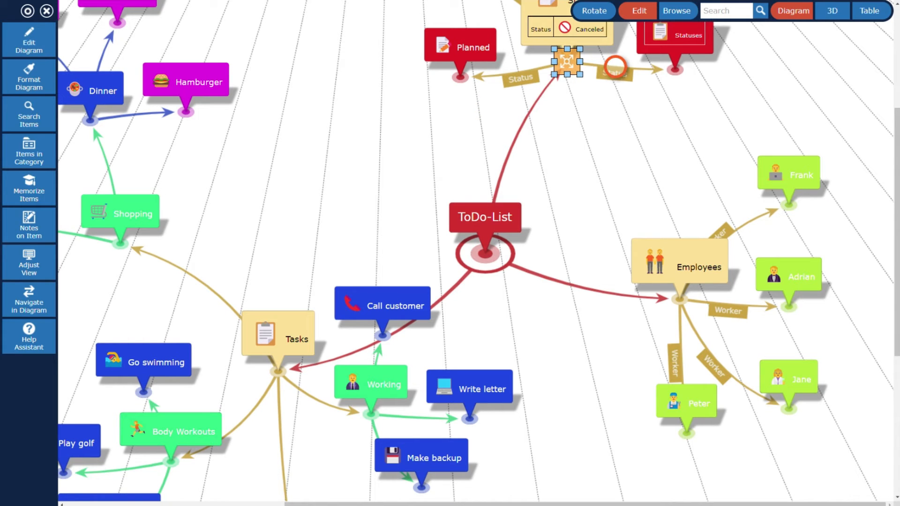
pyautogui.click(620, 38)
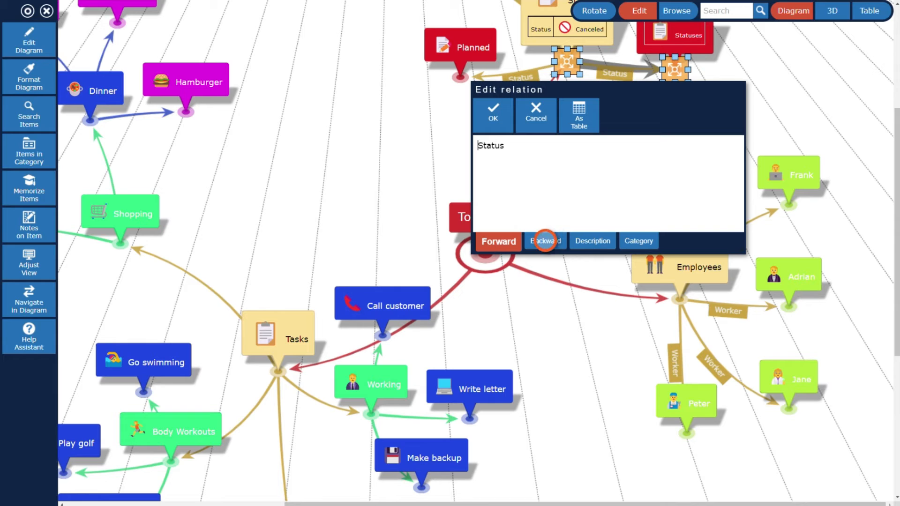
pyautogui.click(546, 241)
pyautogui.click(493, 116)
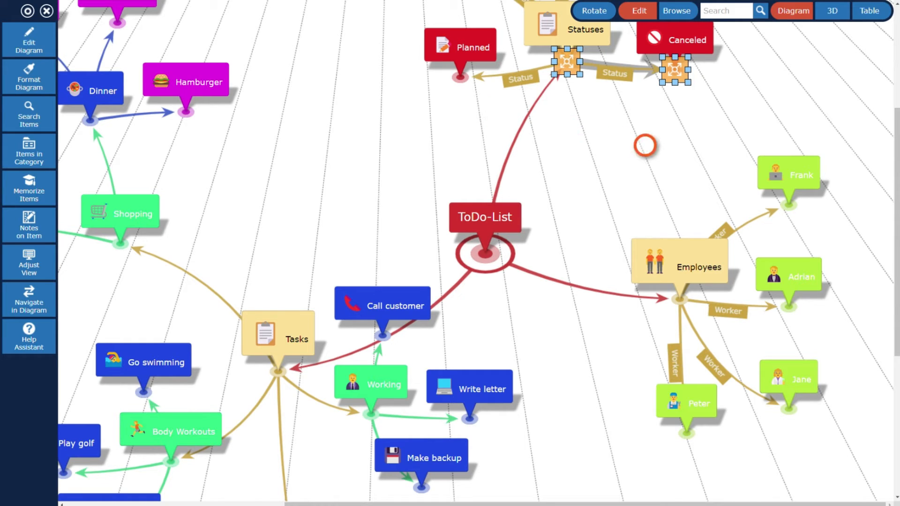
# Connect the laptop-icon employee to the Call customer task and limit that relation's visibility to Level 1
pyautogui.click(789, 173)
pyautogui.moveTo(789, 178); pyautogui.dragTo(383, 304)
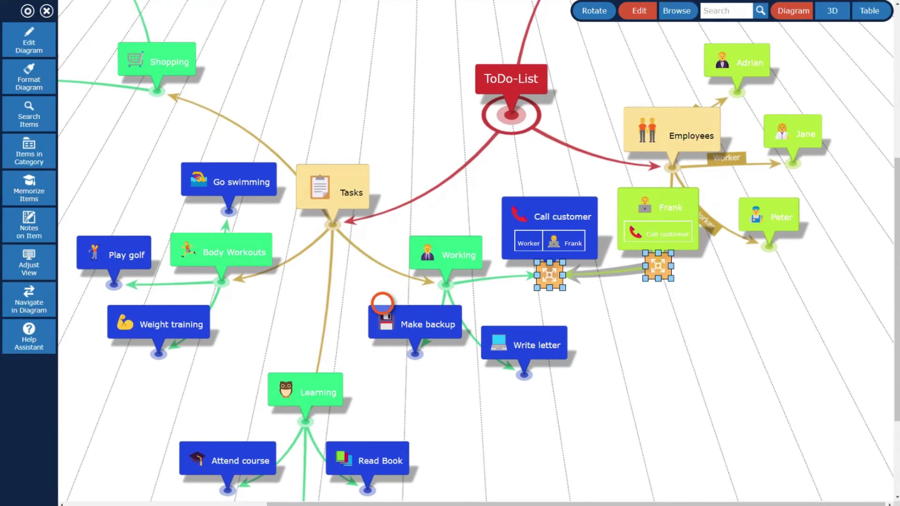
pyautogui.click(28, 77)
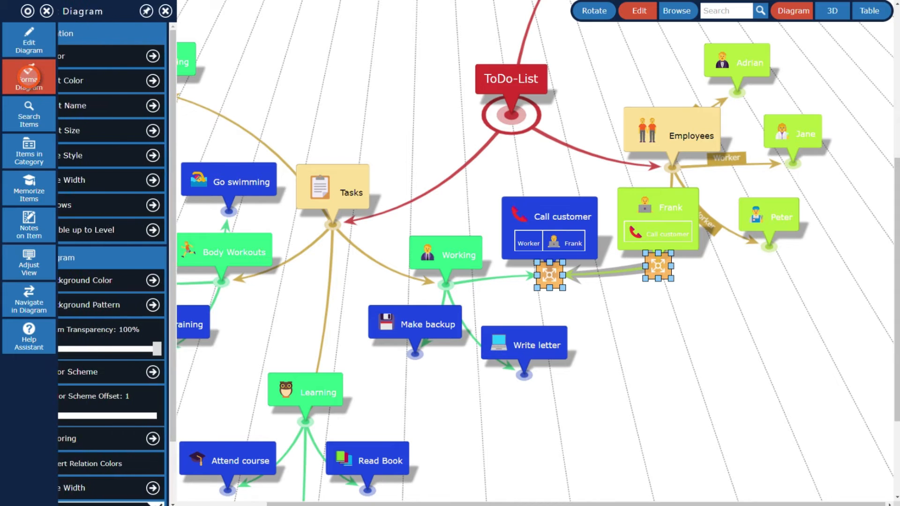
pyautogui.click(129, 230)
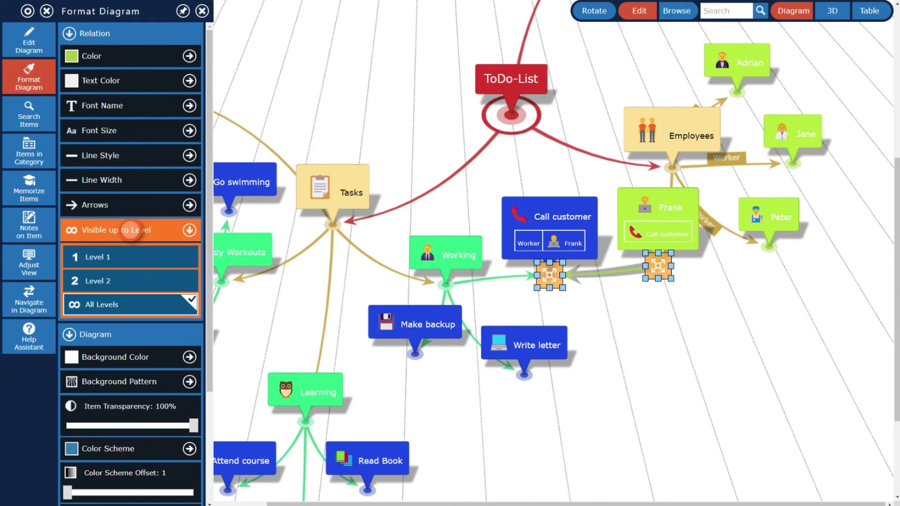
pyautogui.click(130, 257)
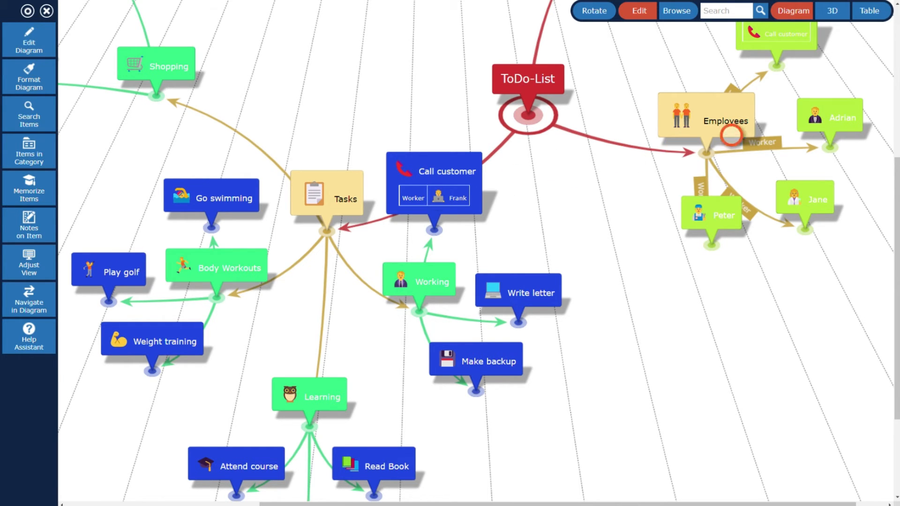
# Connect the tuxedo-icon employee to Write letter, and the white-coat and mechanic employees to Make backup
pyautogui.click(830, 115)
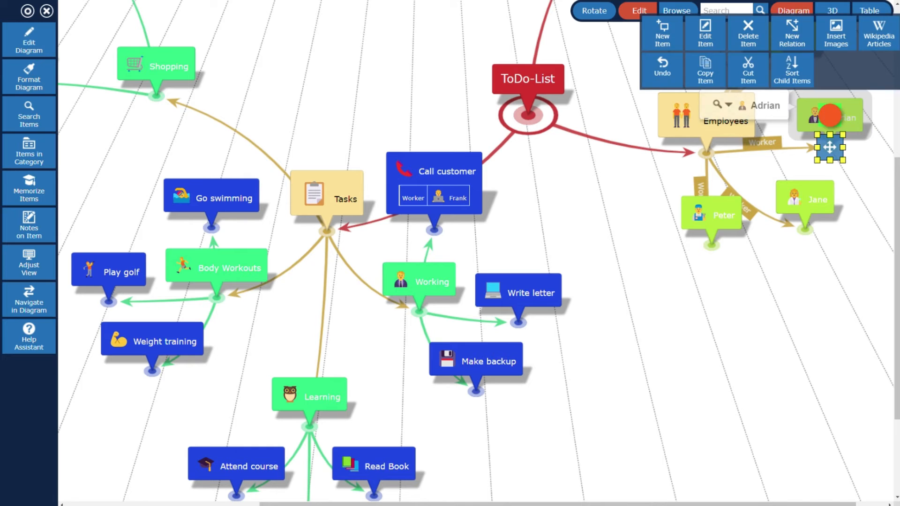
pyautogui.moveTo(830, 147); pyautogui.dragTo(518, 289)
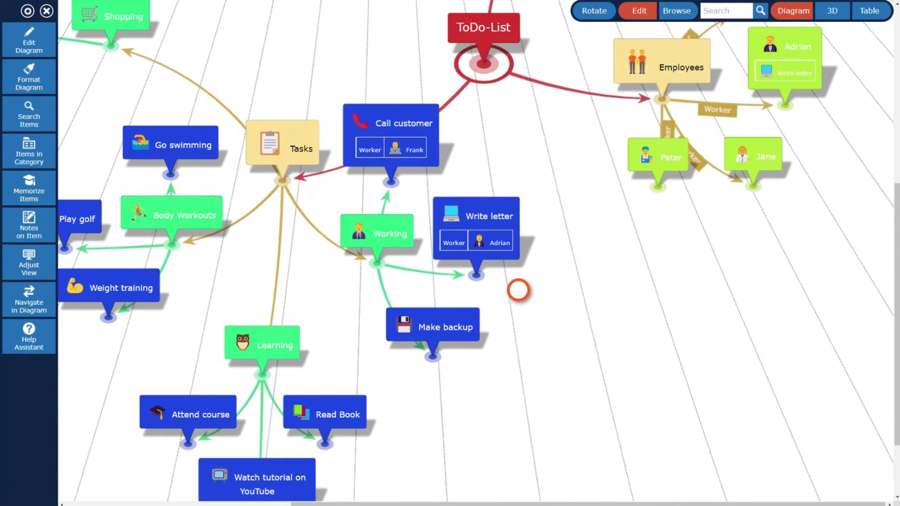
pyautogui.click(753, 154)
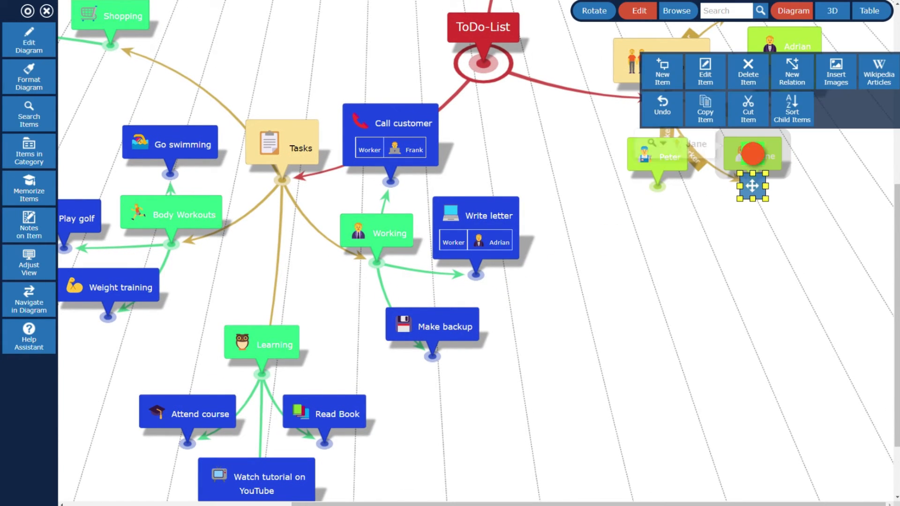
pyautogui.moveTo(752, 186); pyautogui.dragTo(432, 326)
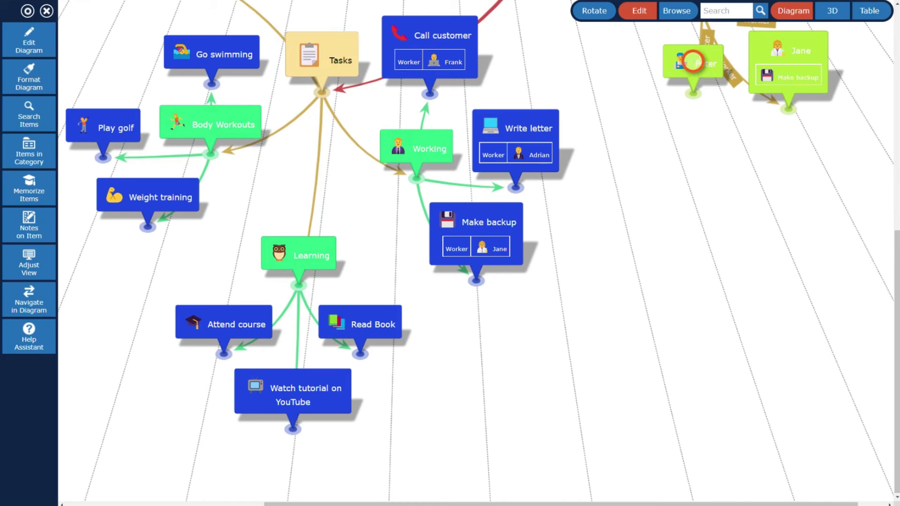
pyautogui.click(693, 61)
pyautogui.moveTo(693, 94); pyautogui.dragTo(476, 234)
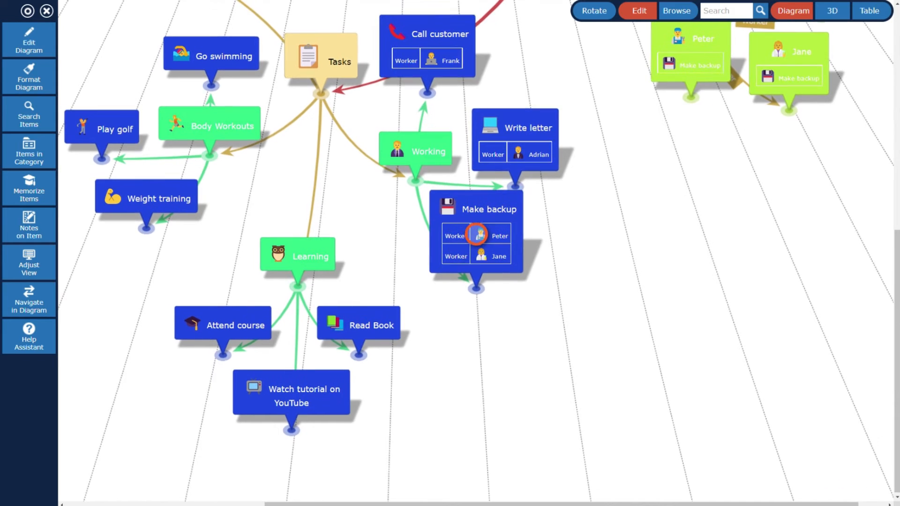
# Connect the Finished status to the Call customer task and the Planned status to Write letter
pyautogui.scroll(8, 476, 234)
pyautogui.scroll(1, 476, 234)
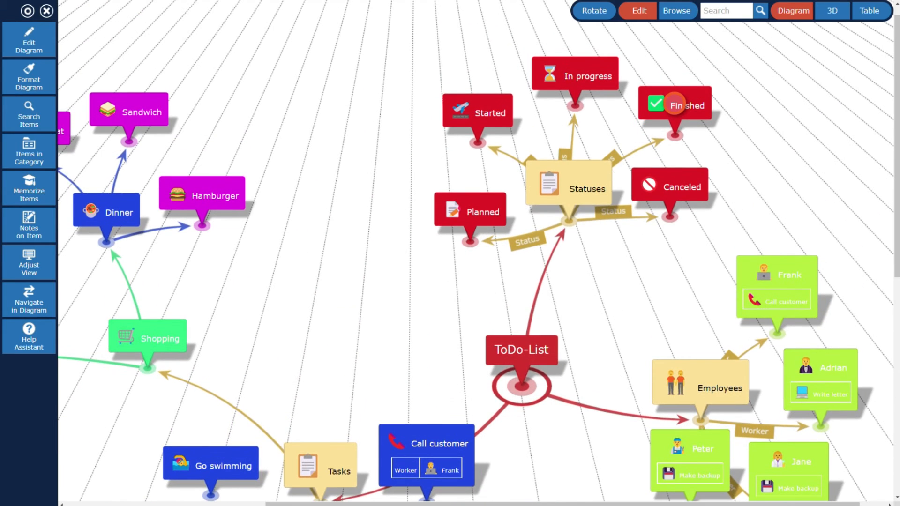
pyautogui.click(675, 103)
pyautogui.moveTo(675, 136); pyautogui.dragTo(427, 401)
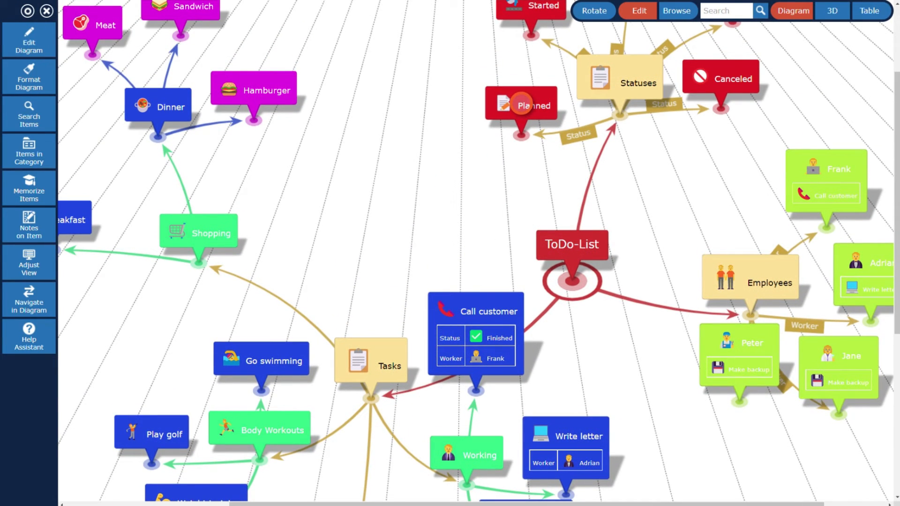
pyautogui.click(520, 104)
pyautogui.moveTo(519, 136); pyautogui.dragTo(566, 403)
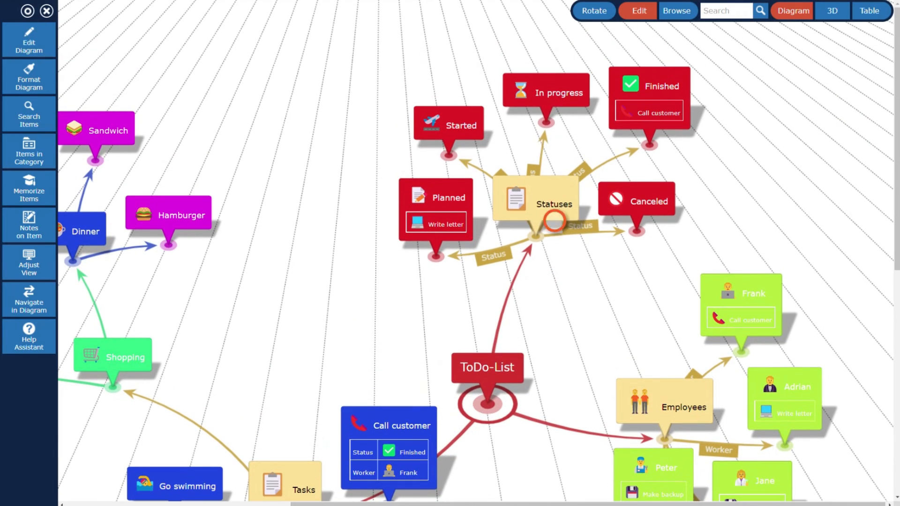
# Connect the In progress status to the Make backup task
pyautogui.click(546, 90)
pyautogui.scroll(-6, 546, 90)
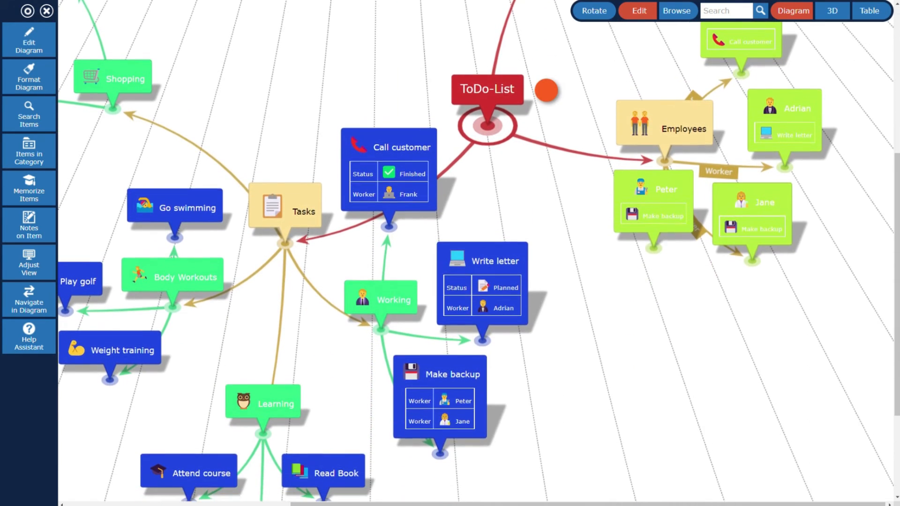
pyautogui.moveTo(546, 90); pyautogui.dragTo(441, 374)
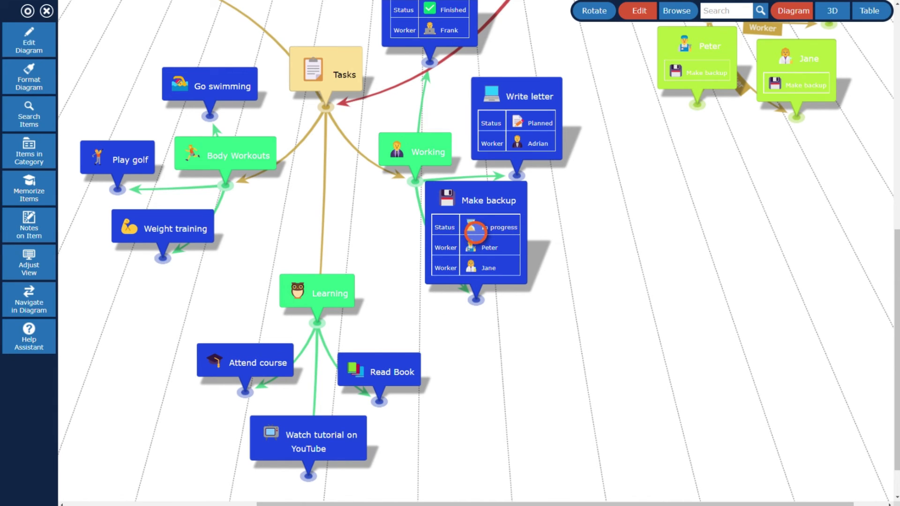
# Centre the diagram on Make backup and delete its Status relation to In progress
pyautogui.click(475, 233)
pyautogui.click(475, 300)
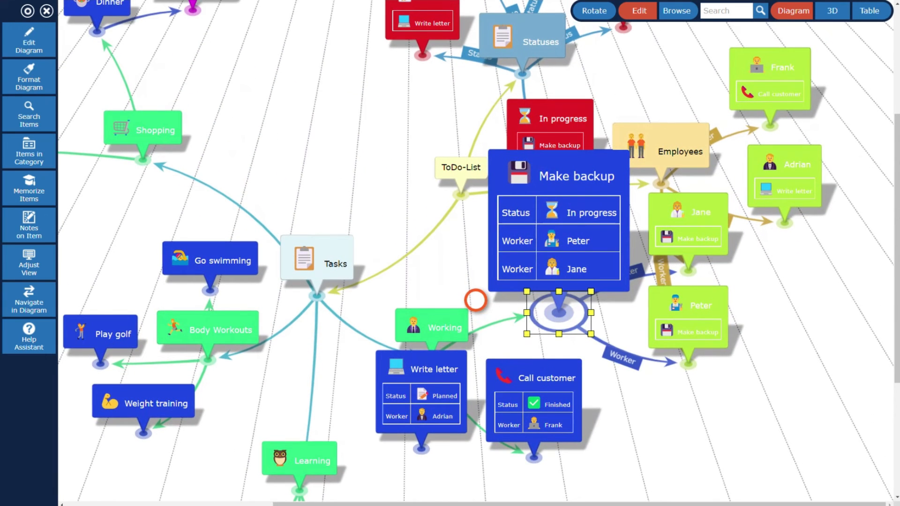
pyautogui.click(554, 240)
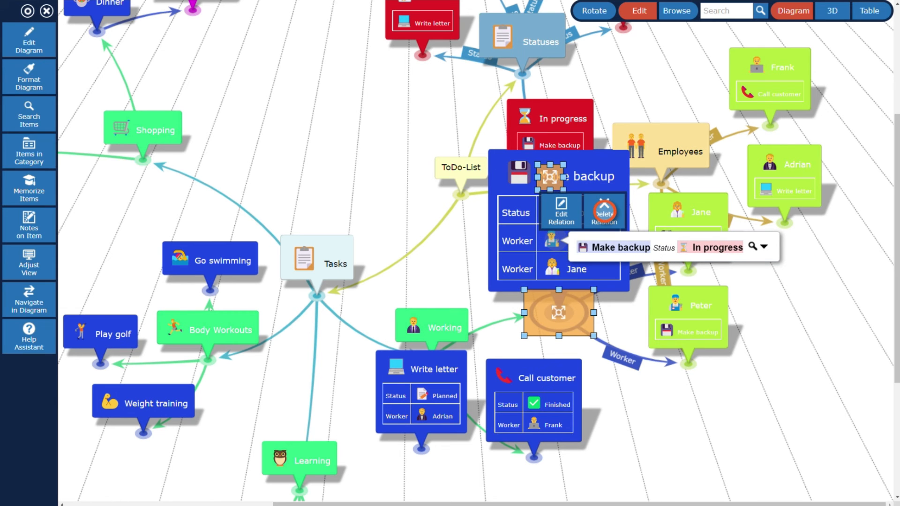
pyautogui.click(605, 211)
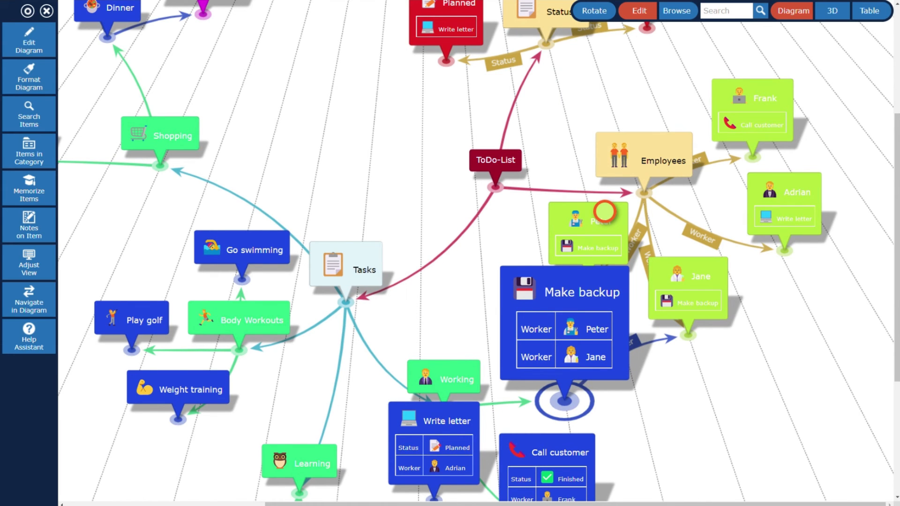
# Connect the Finished status to the Make backup task
pyautogui.scroll(5, 604, 211)
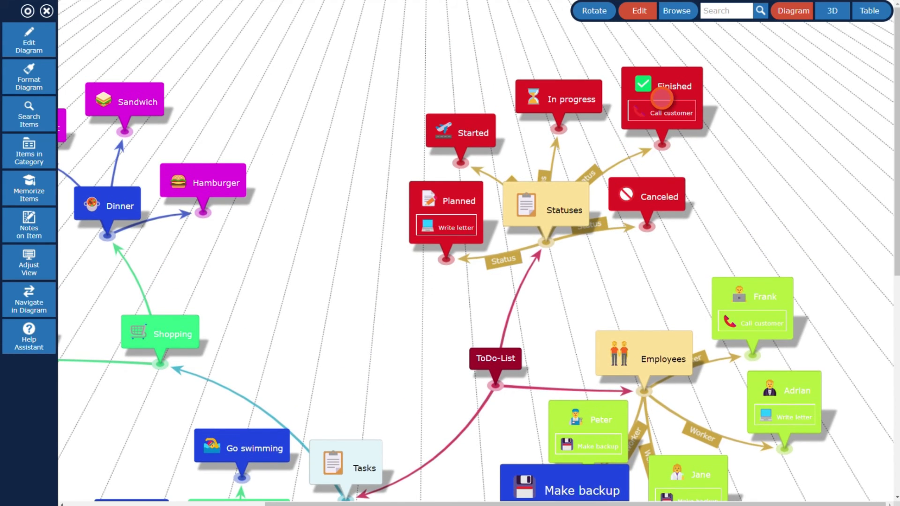
pyautogui.click(662, 99)
pyautogui.scroll(-4, 661, 98)
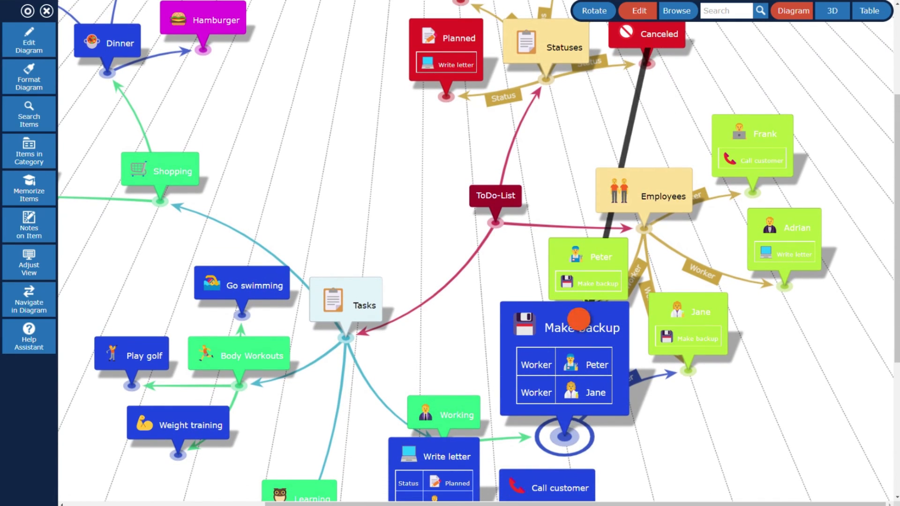
pyautogui.click(564, 359)
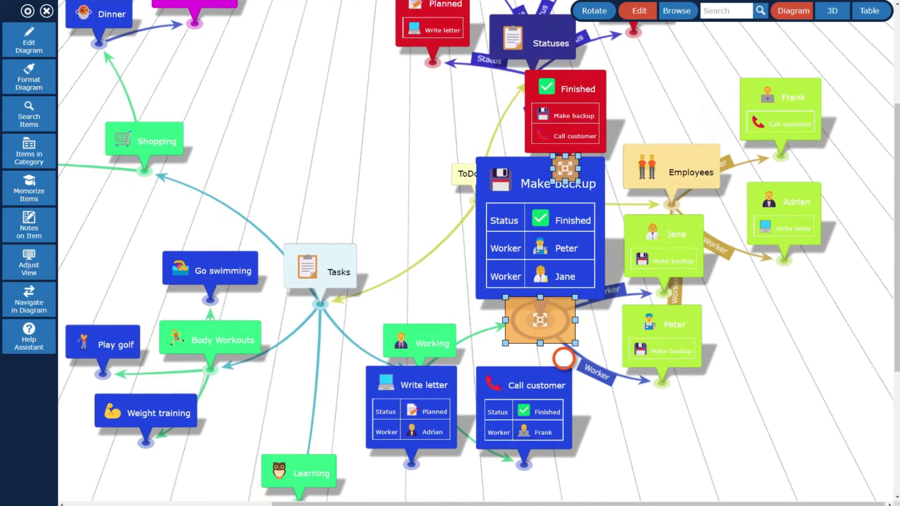
# Re-centre the diagram on ToDo-List and display it as a rotating 3D view
pyautogui.click(477, 174)
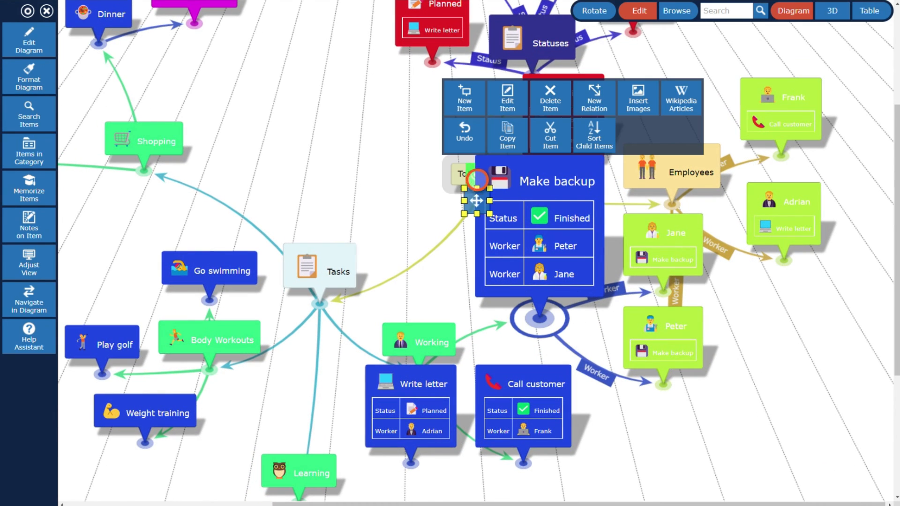
pyautogui.click(477, 200)
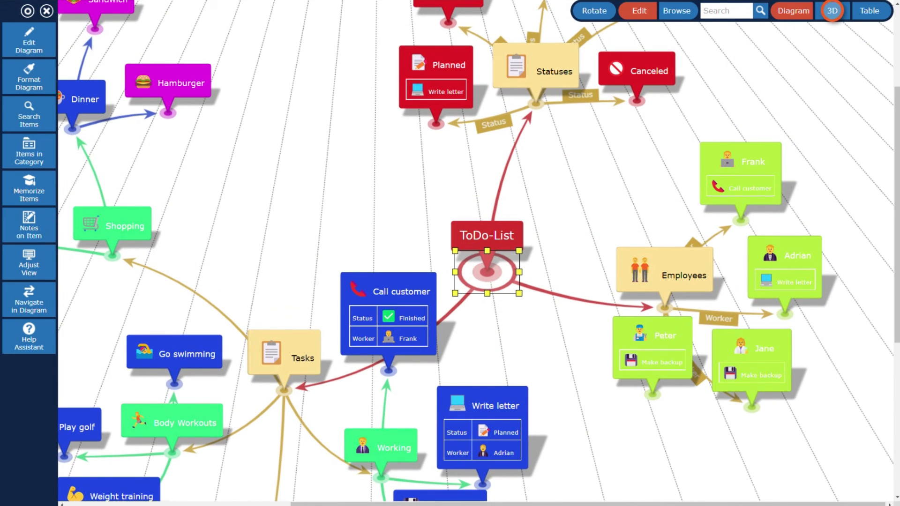
pyautogui.click(832, 10)
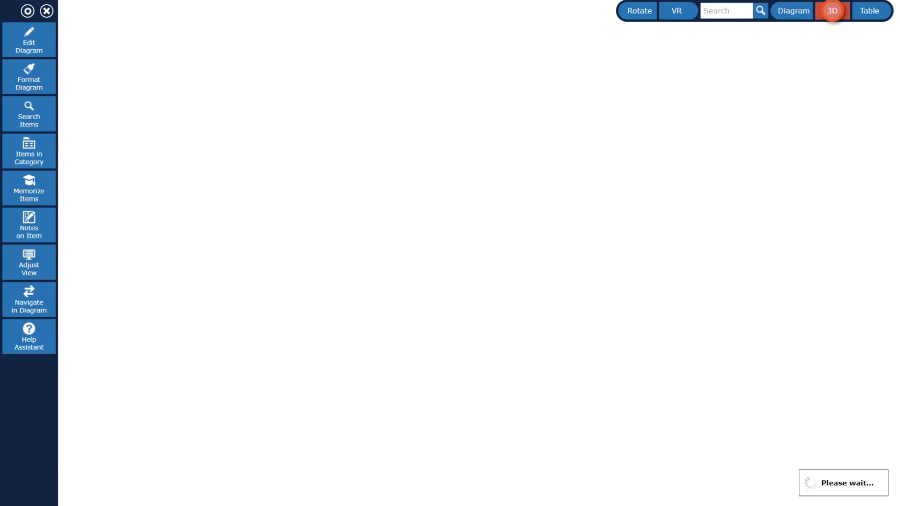
pyautogui.click(637, 10)
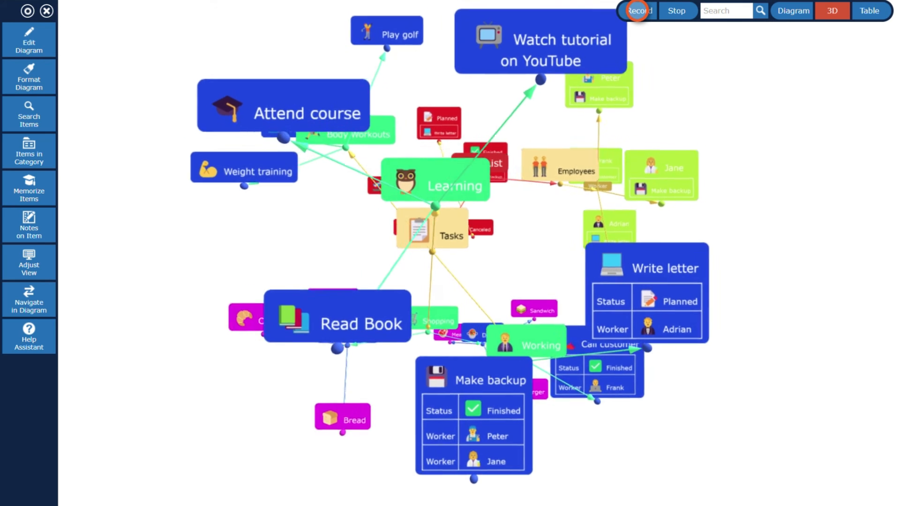